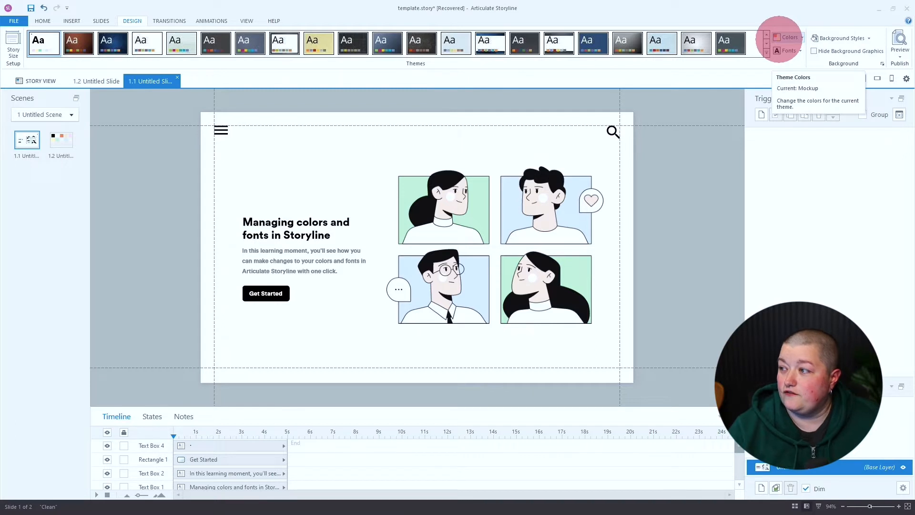
- Open the custom Mockup theme colors for editing and examine the color choices for Text/Background - Dark 1 and Accent 1
{"action": "left_click", "coordinate": [787, 36]}
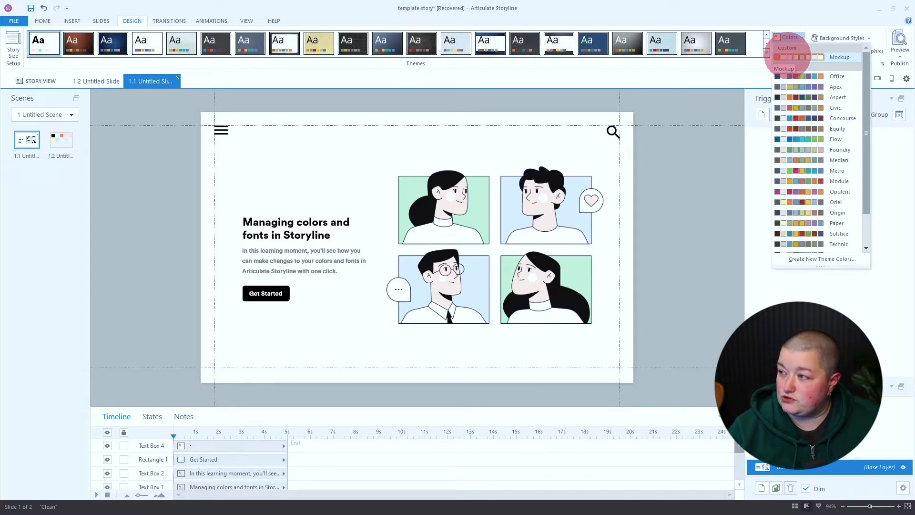
{"action": "right_click", "coordinate": [788, 56]}
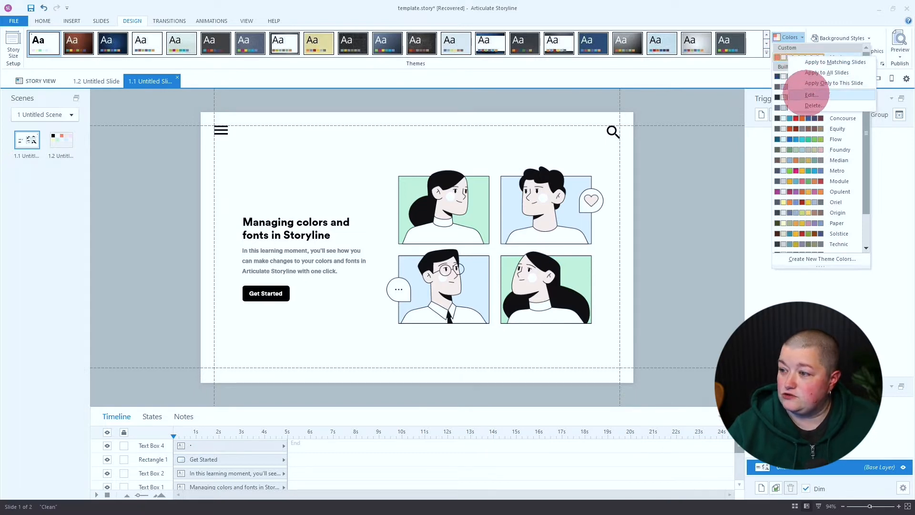
{"action": "left_click", "coordinate": [812, 95]}
{"action": "left_click_drag", "start_coordinate": [495, 116], "coordinate": [299, 105]}
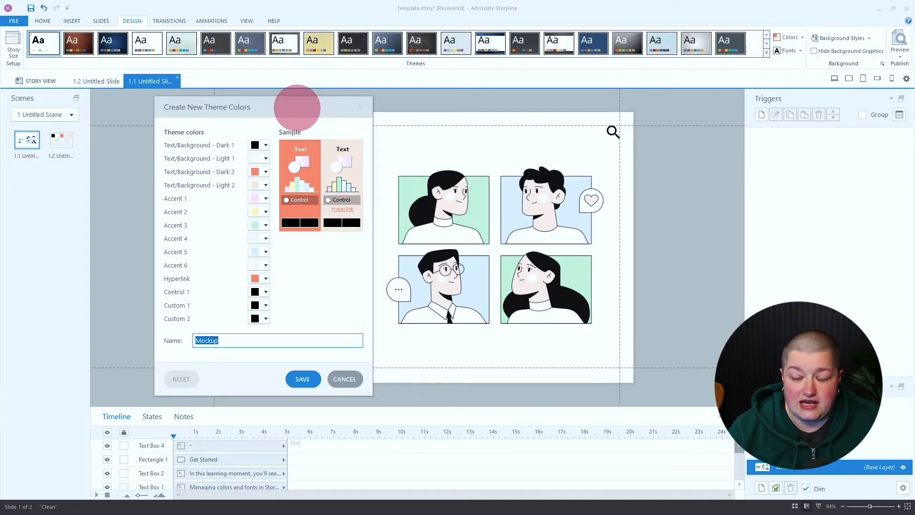
{"action": "left_click_drag", "start_coordinate": [298, 108], "coordinate": [276, 108]}
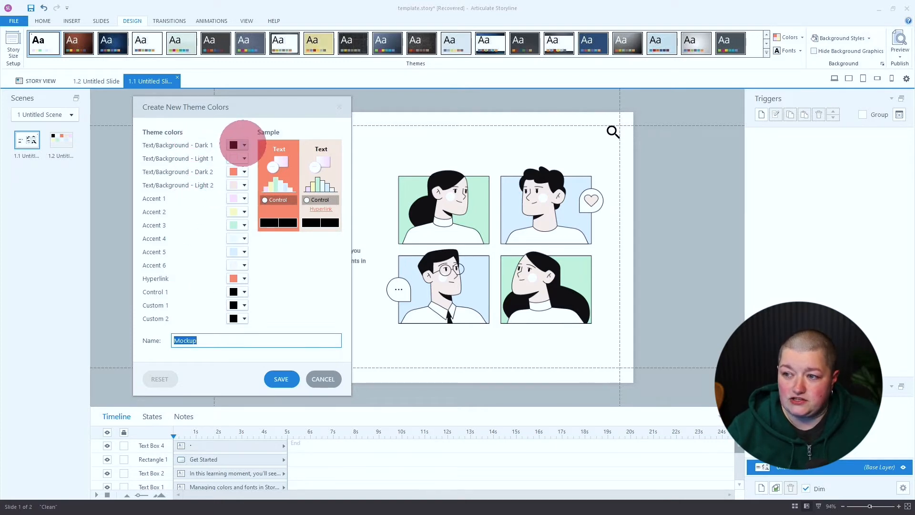
{"action": "left_click", "coordinate": [243, 145]}
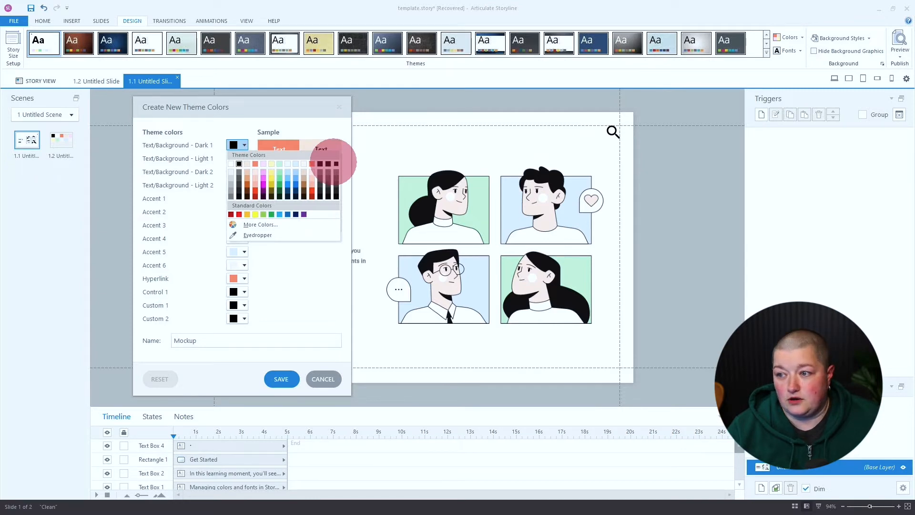
{"action": "left_click", "coordinate": [205, 166]}
{"action": "left_click", "coordinate": [239, 198]}
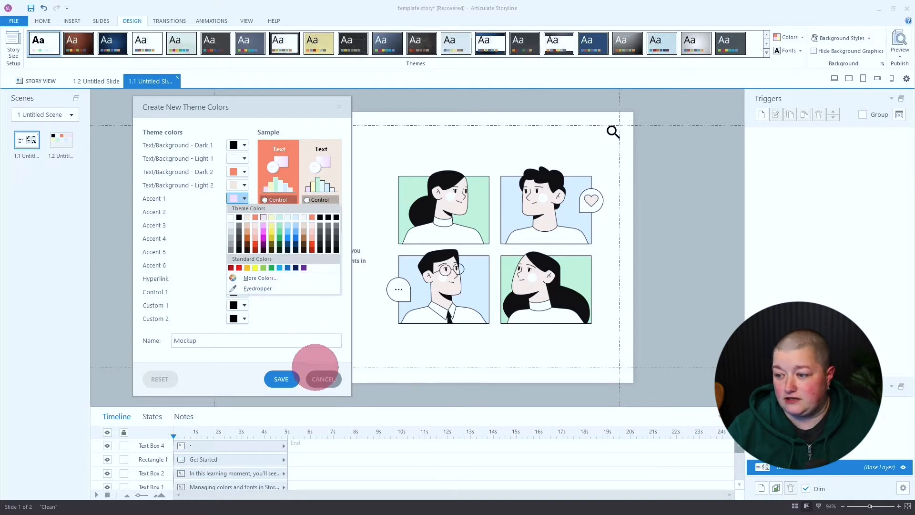
{"action": "left_click", "coordinate": [317, 370]}
{"action": "left_click", "coordinate": [282, 377]}
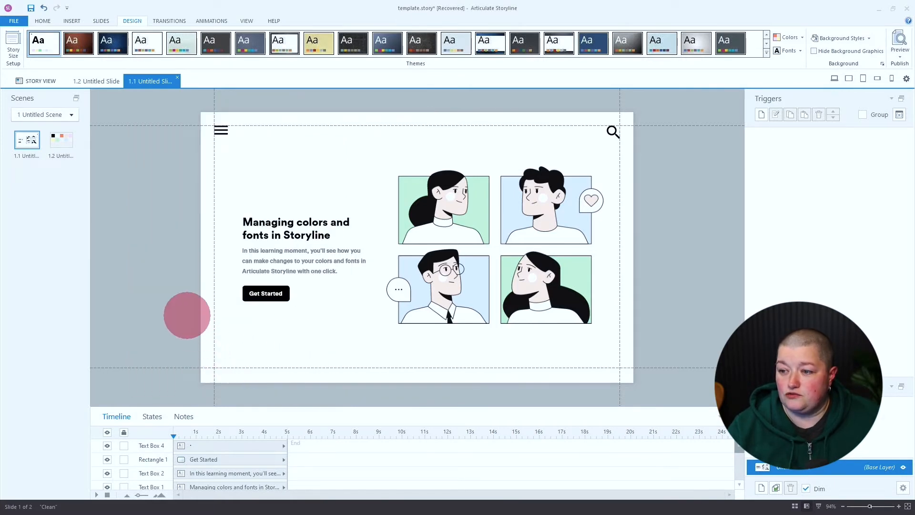
- Draw a rectangle in the empty area above the "Managing colors and fonts in Storyline" heading on slide 1.1
{"action": "left_click", "coordinate": [73, 20]}
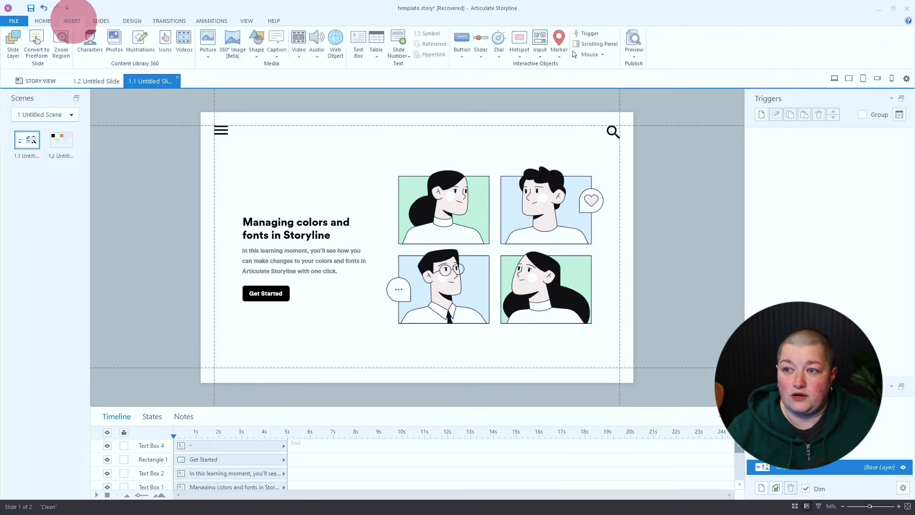
{"action": "left_click", "coordinate": [258, 45]}
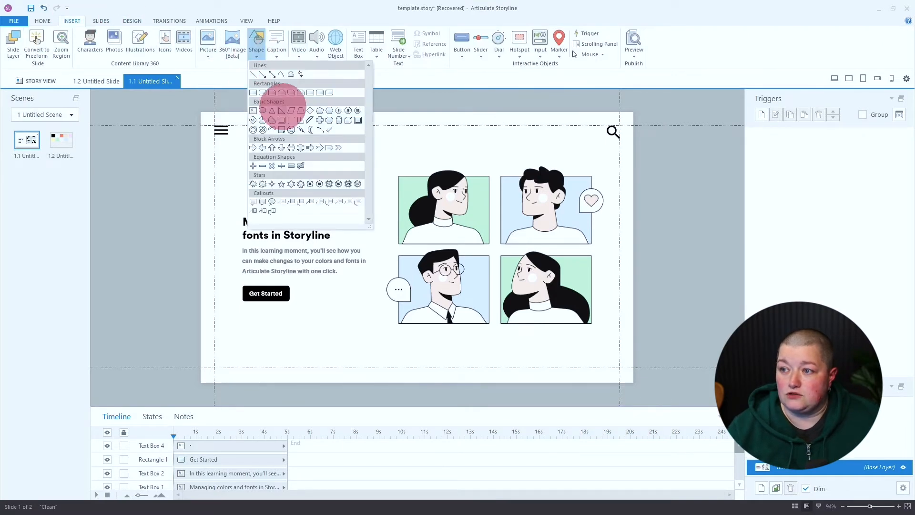
{"action": "left_click", "coordinate": [253, 92]}
{"action": "mouse_move", "coordinate": [257, 147]}
{"action": "left_mouse_down"}
{"action": "mouse_move", "coordinate": [305, 190]}
{"action": "mouse_move", "coordinate": [353, 199]}
{"action": "left_mouse_up"}
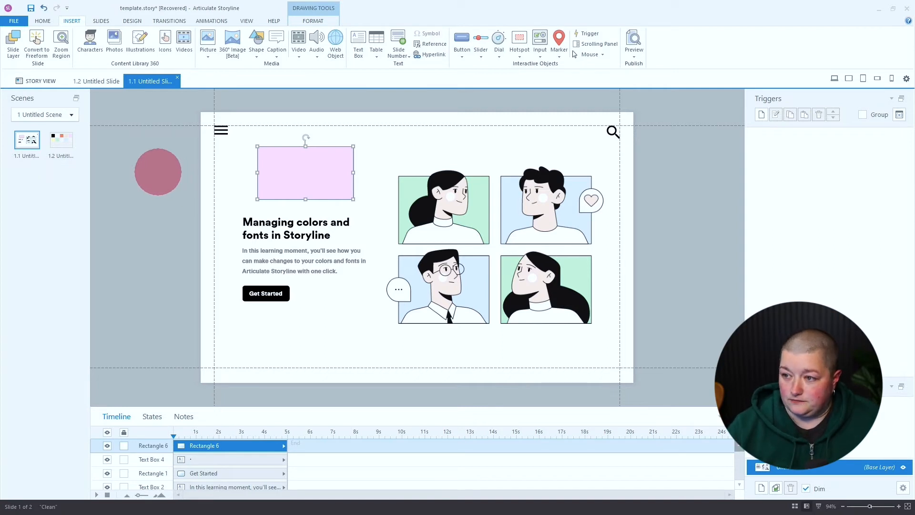
- Fill the new rectangle with the light green Accent 3 theme color and shift it slightly to the right on the slide
{"action": "right_click", "coordinate": [296, 167]}
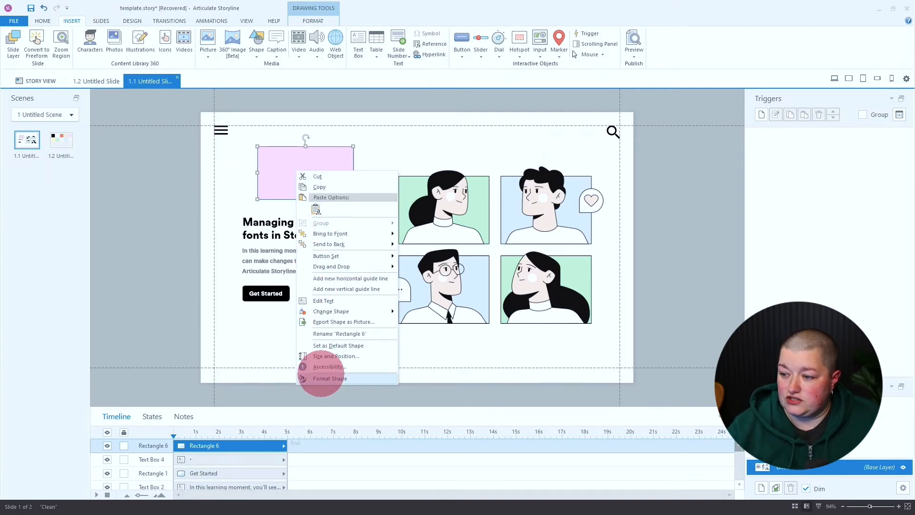
{"action": "left_click", "coordinate": [317, 373]}
{"action": "left_click", "coordinate": [489, 232]}
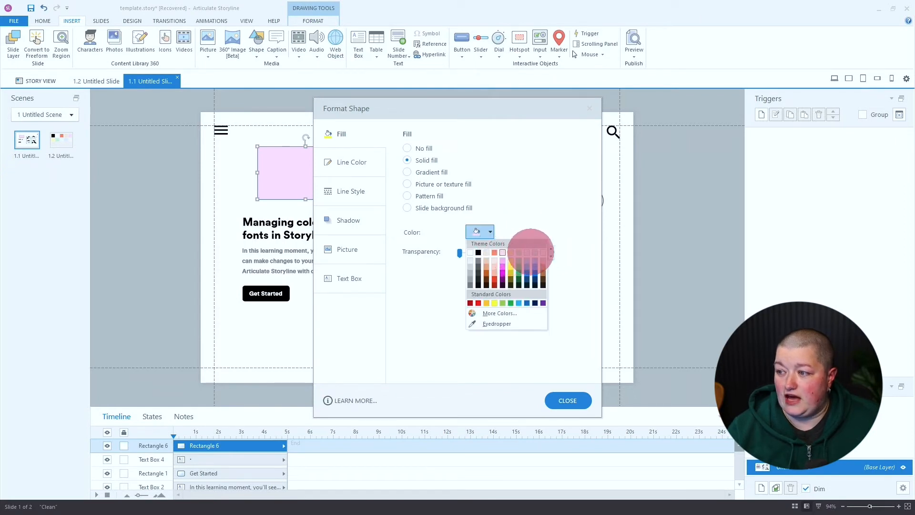
{"action": "left_click", "coordinate": [519, 253]}
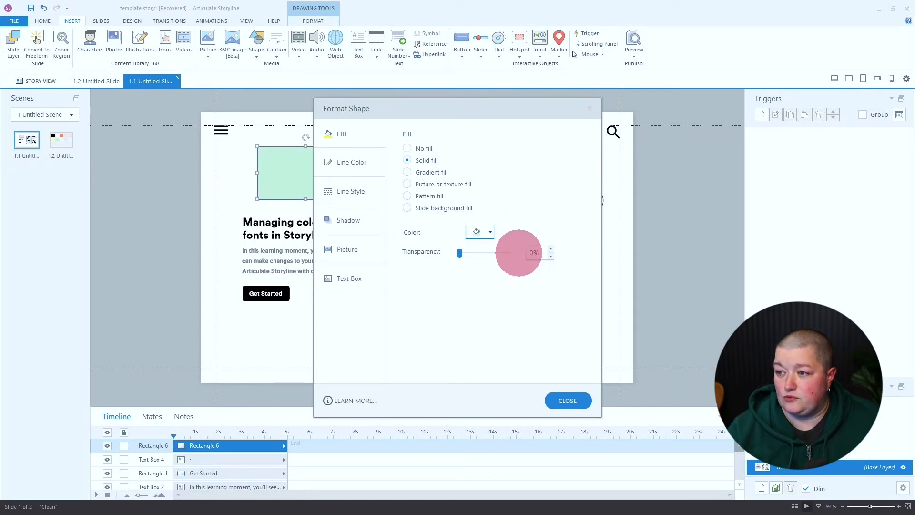
{"action": "left_click", "coordinate": [568, 400]}
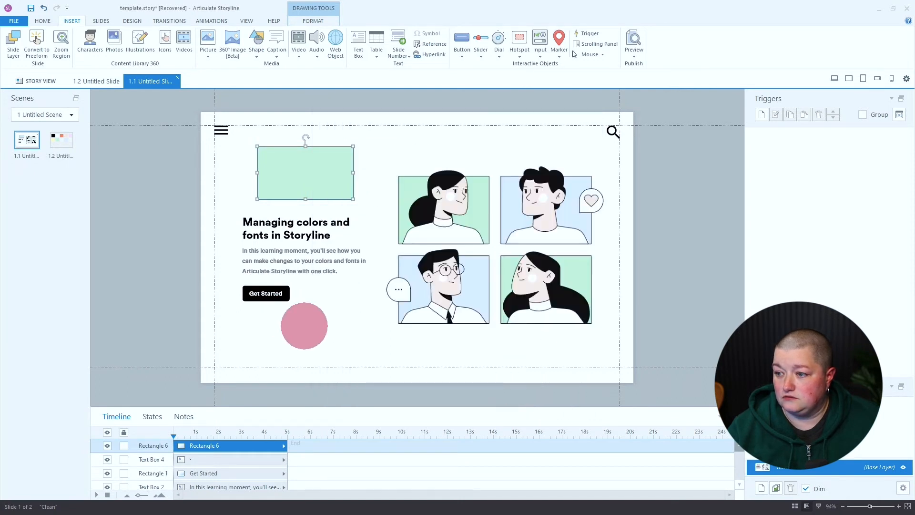
{"action": "left_click", "coordinate": [310, 328]}
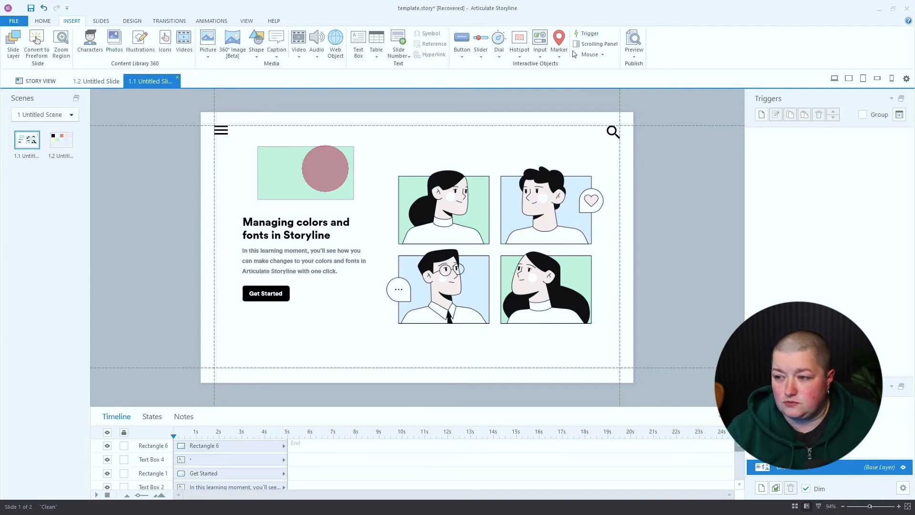
{"action": "left_click_drag", "start_coordinate": [321, 166], "coordinate": [341, 167]}
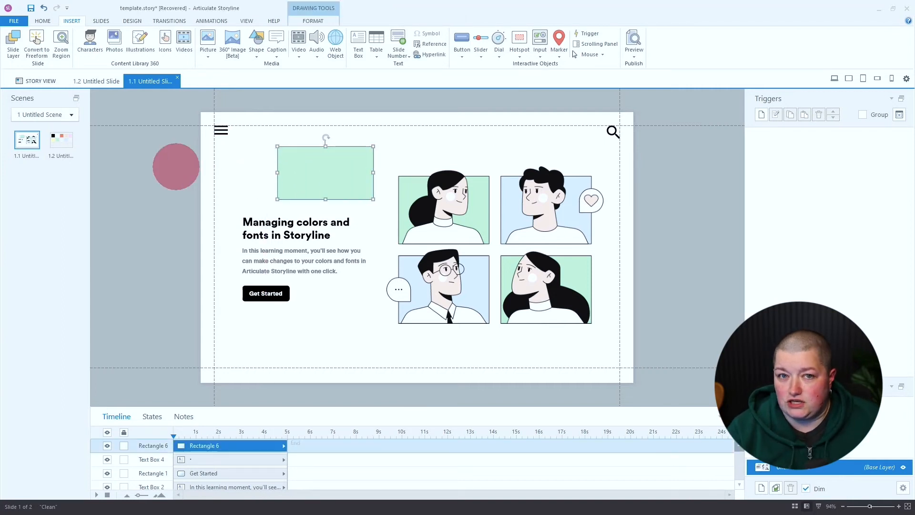
{"action": "left_click", "coordinate": [172, 164]}
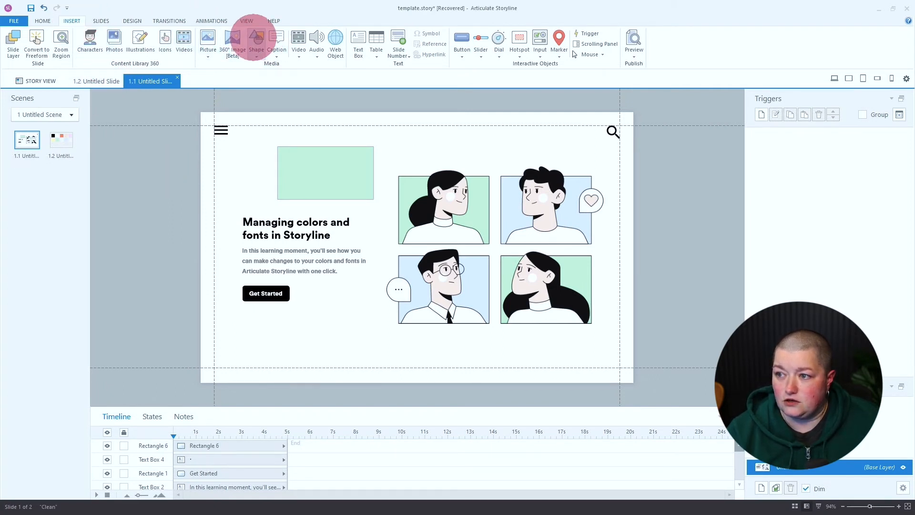
- Draw a small oval on the slide in the gap to the left of the green rectangle
{"action": "left_click", "coordinate": [256, 39]}
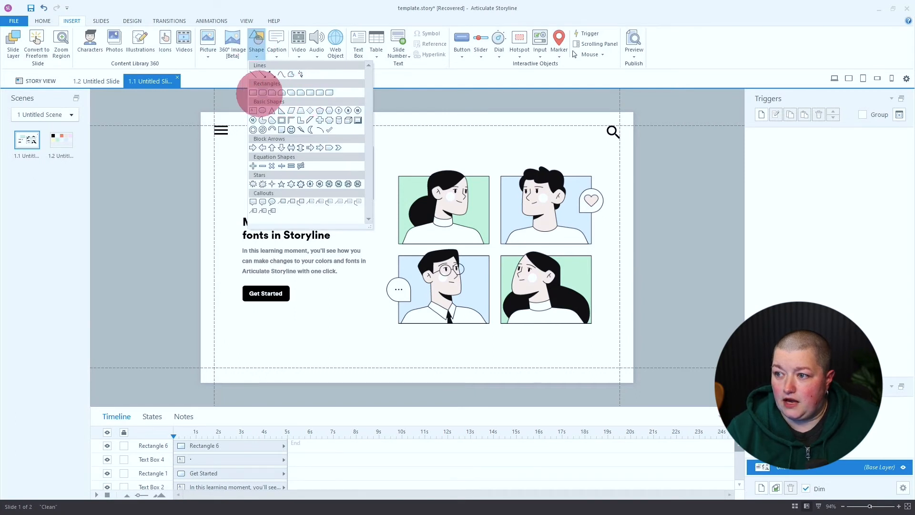
{"action": "left_click", "coordinate": [262, 110]}
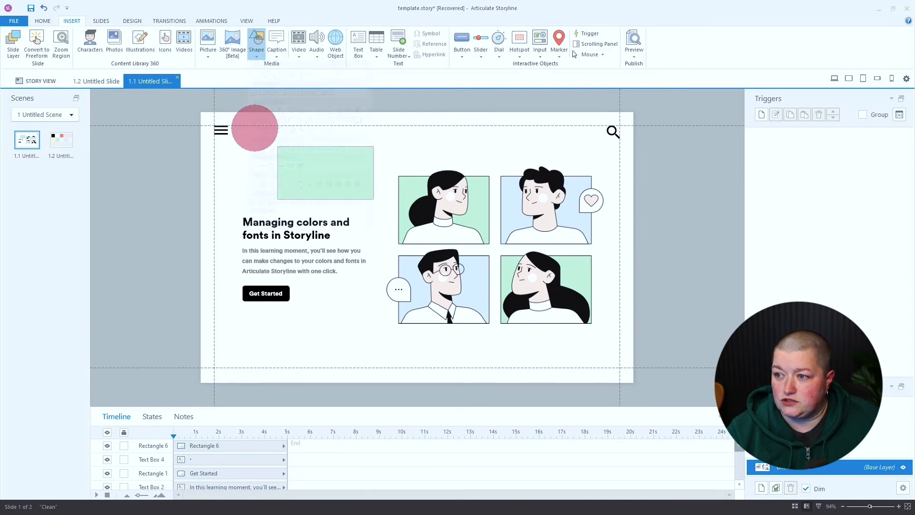
{"action": "left_click_drag", "start_coordinate": [229, 165], "coordinate": [258, 190]}
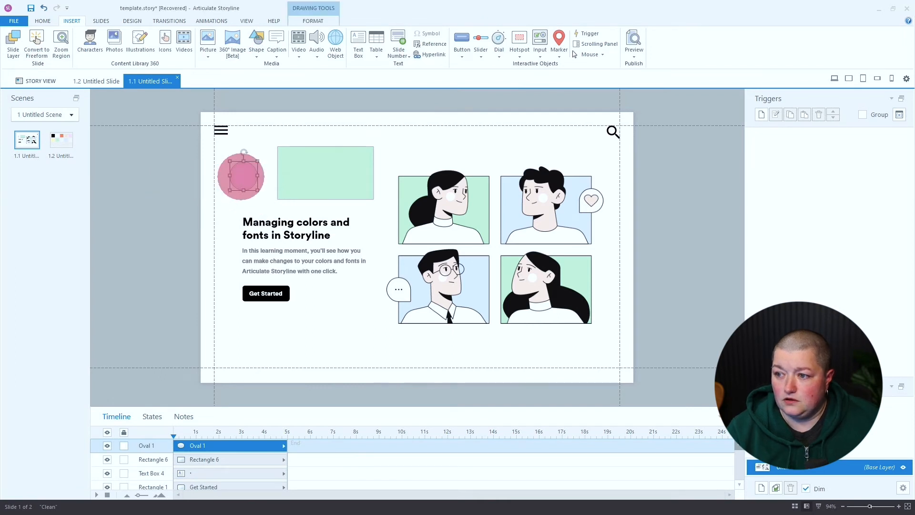
- Fill the small oval with a custom color using the HTML value #C5F3D9
{"action": "right_click", "coordinate": [242, 176]}
{"action": "left_click", "coordinate": [276, 374]}
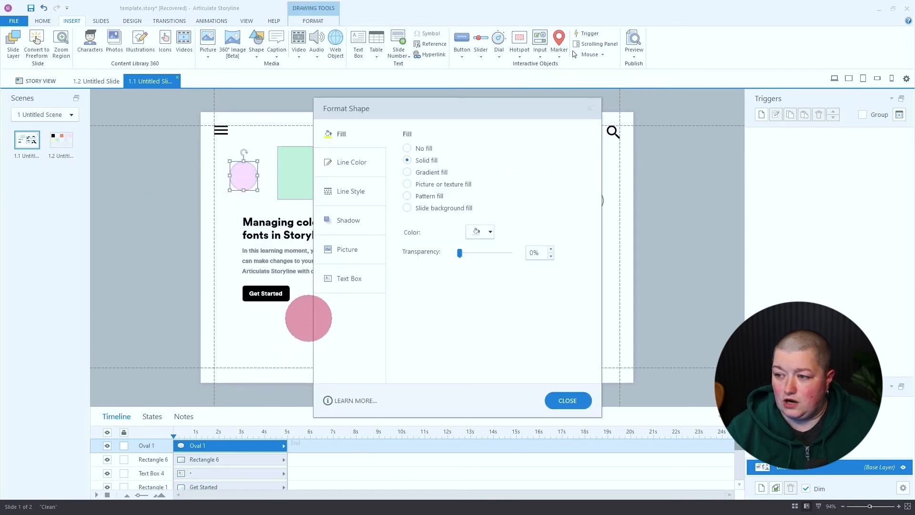
{"action": "left_click", "coordinate": [483, 231]}
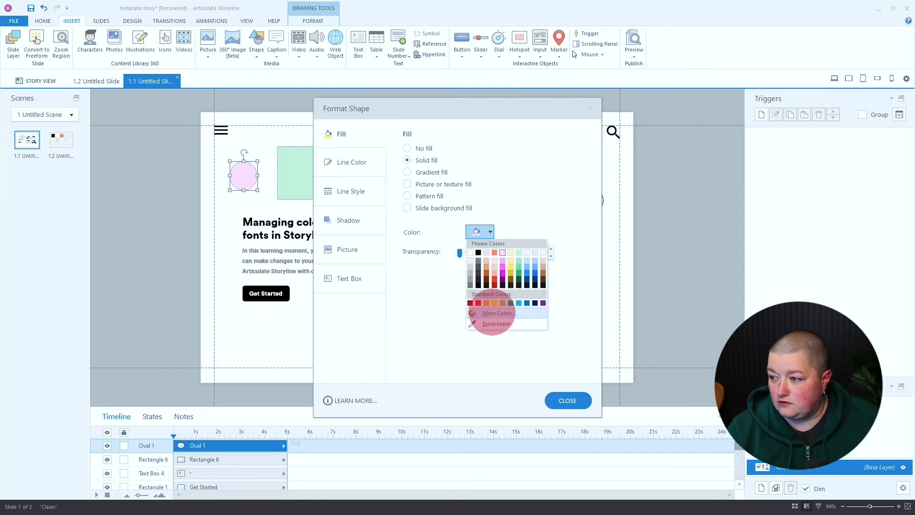
{"action": "left_click", "coordinate": [496, 313]}
{"action": "left_click", "coordinate": [522, 321]}
{"action": "double_click", "coordinate": [525, 321]}
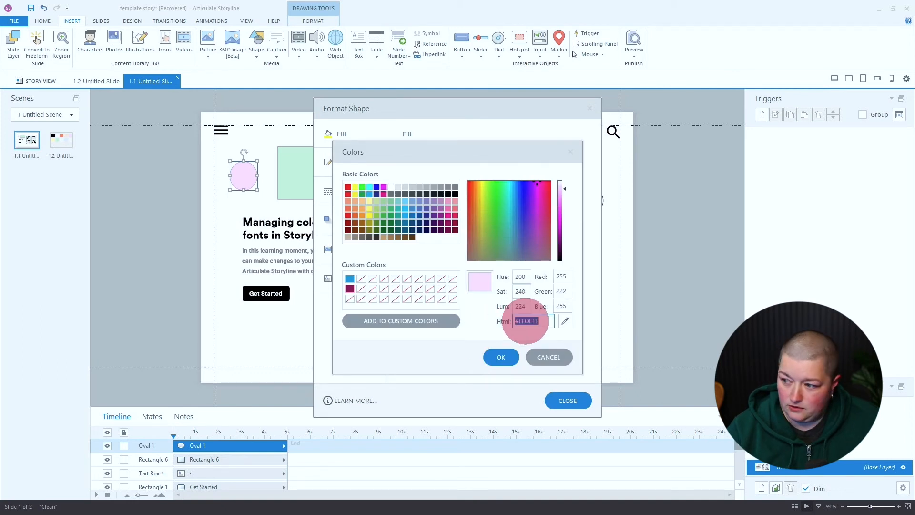
{"action": "type", "text": "#C5F3D9"}
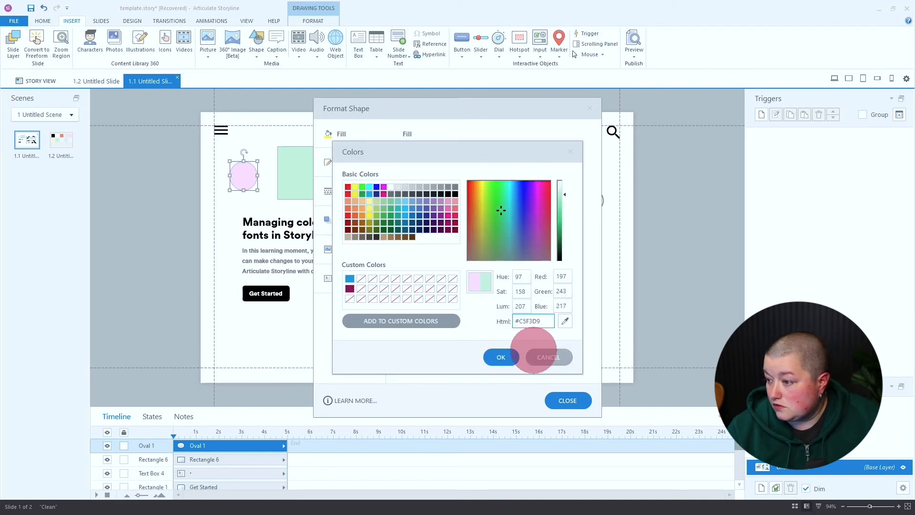
{"action": "left_click", "coordinate": [506, 357]}
{"action": "left_click", "coordinate": [567, 401]}
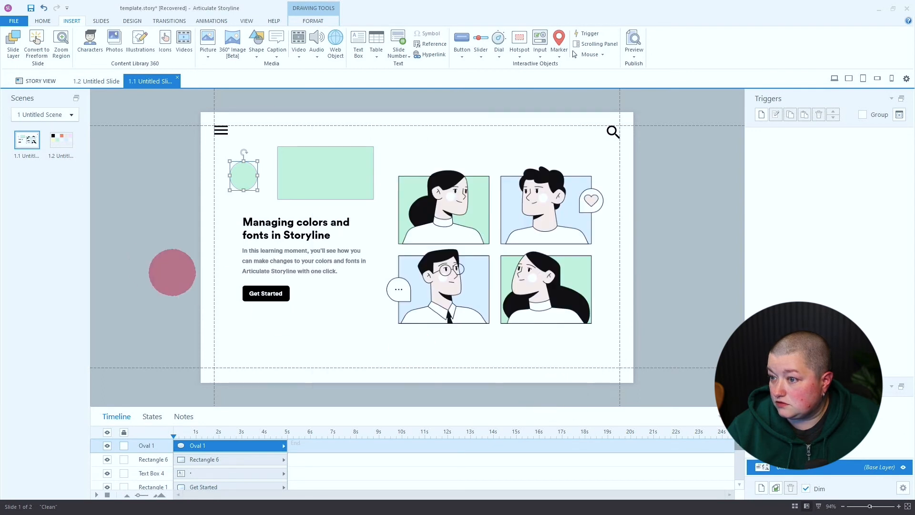
{"action": "left_click", "coordinate": [147, 260]}
- Examine the oval's fill in the theme palette and its custom color values, leaving the fill as it is
{"action": "right_click", "coordinate": [233, 175]}
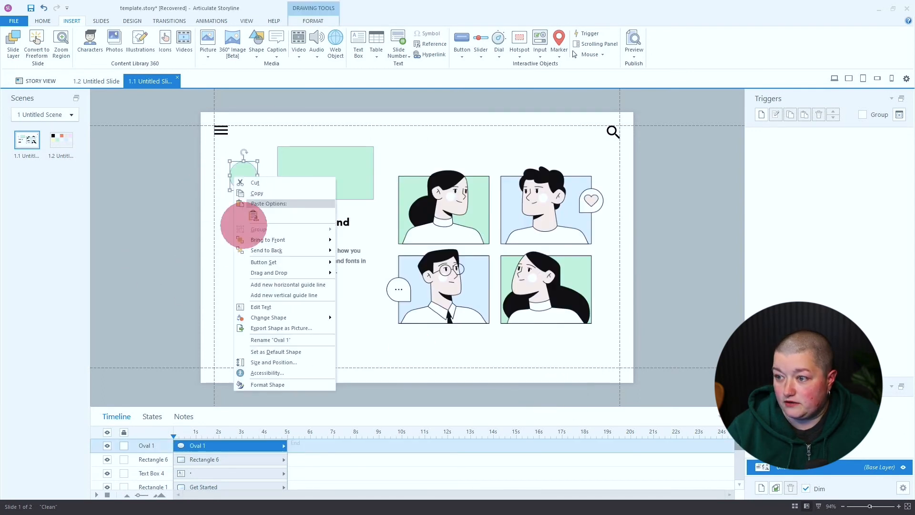
{"action": "left_click", "coordinate": [261, 384]}
{"action": "left_click", "coordinate": [470, 230]}
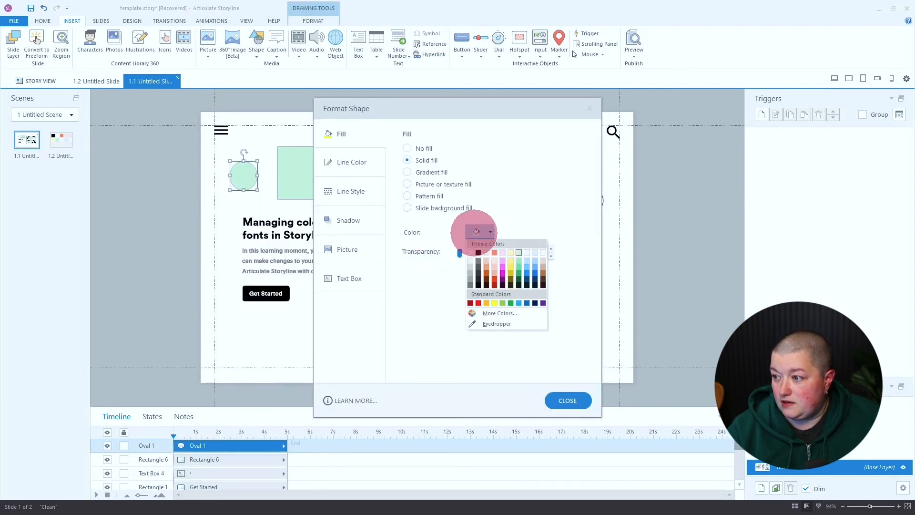
{"action": "left_click", "coordinate": [492, 308]}
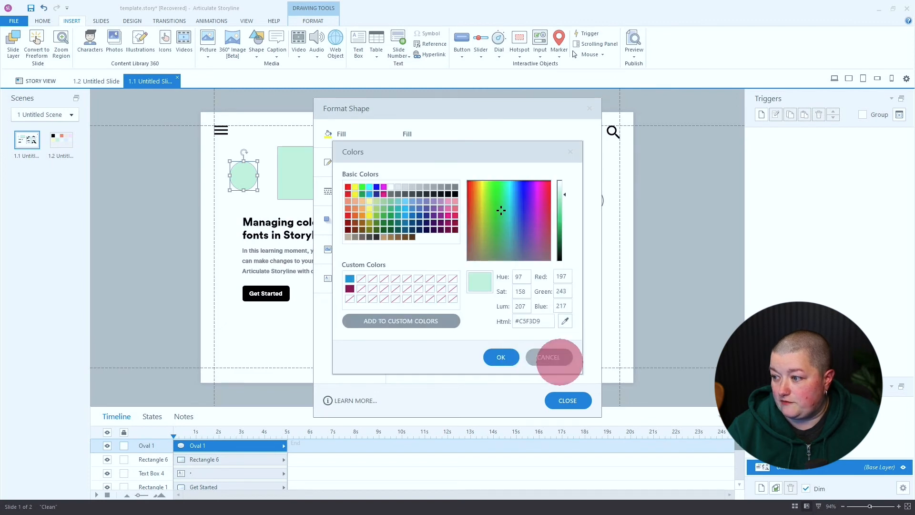
{"action": "left_click", "coordinate": [549, 357]}
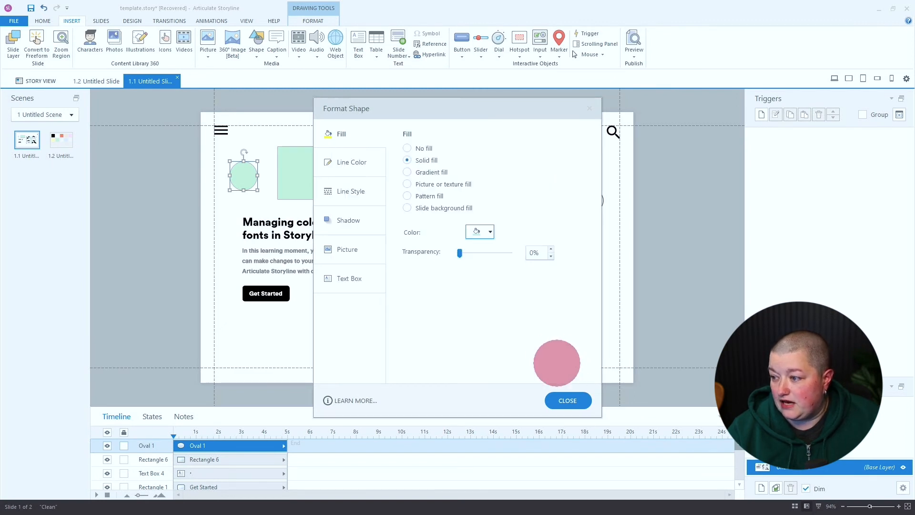
{"action": "left_click", "coordinate": [568, 400]}
{"action": "left_click", "coordinate": [152, 265]}
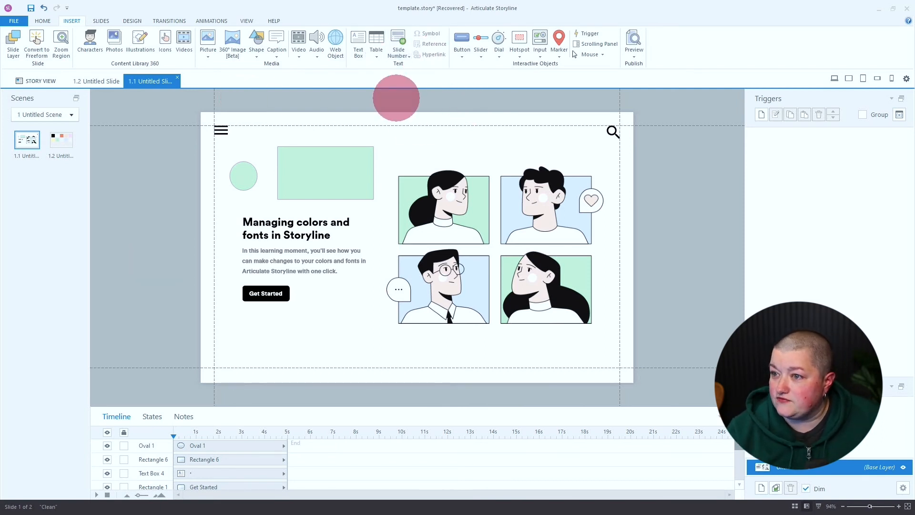
- Edit the custom Mockup theme colors, darken Accent 3 to the green #74E2A3, and save the color set
{"action": "left_click", "coordinate": [132, 20]}
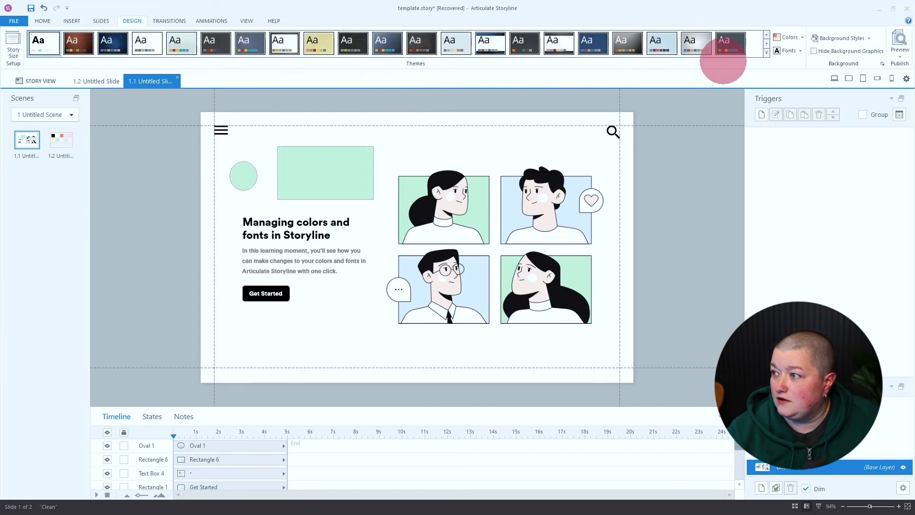
{"action": "left_click", "coordinate": [792, 37]}
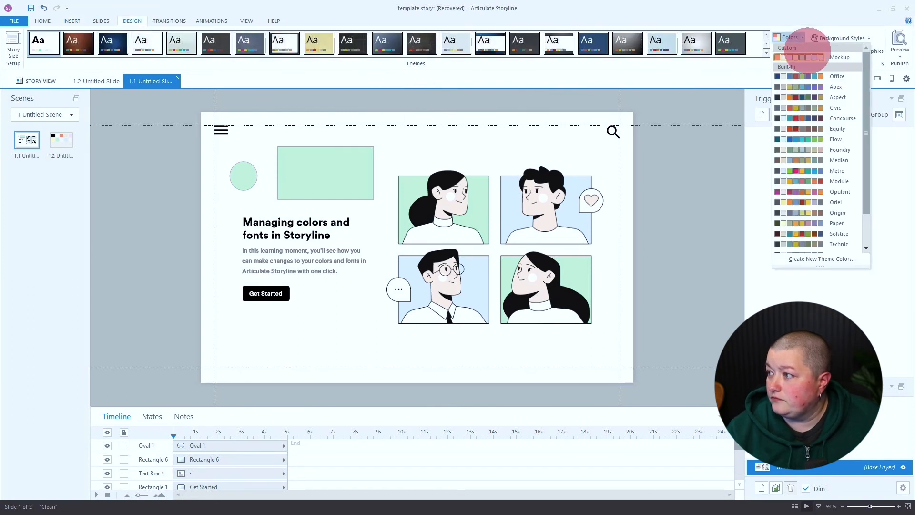
{"action": "right_click", "coordinate": [808, 57]}
{"action": "left_click", "coordinate": [830, 95]}
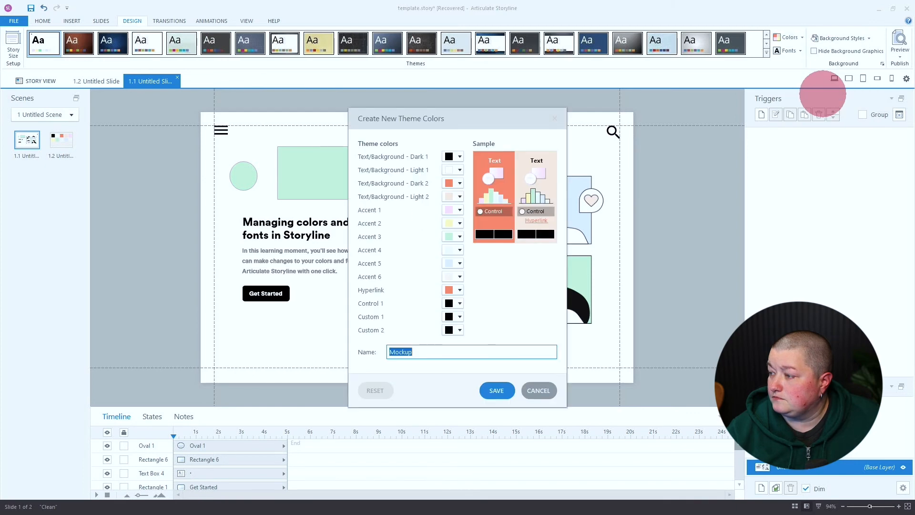
{"action": "left_click", "coordinate": [457, 237]}
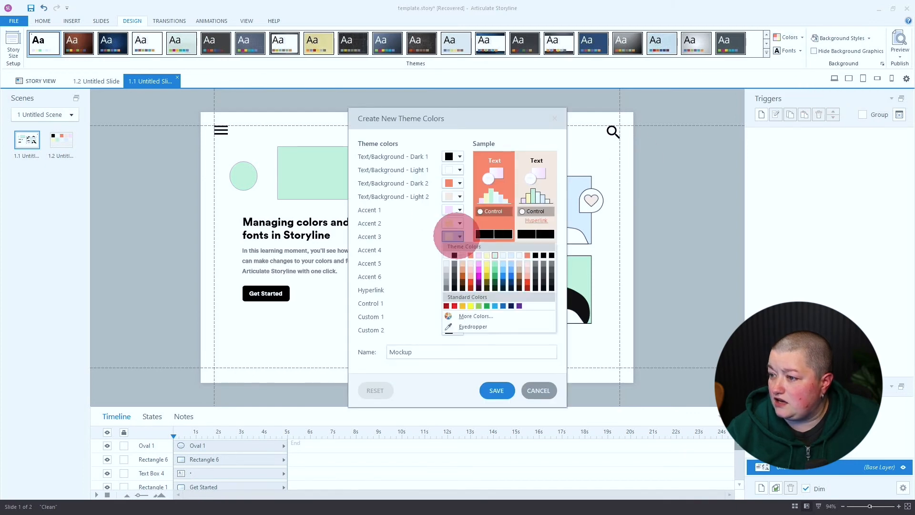
{"action": "left_click", "coordinate": [470, 314]}
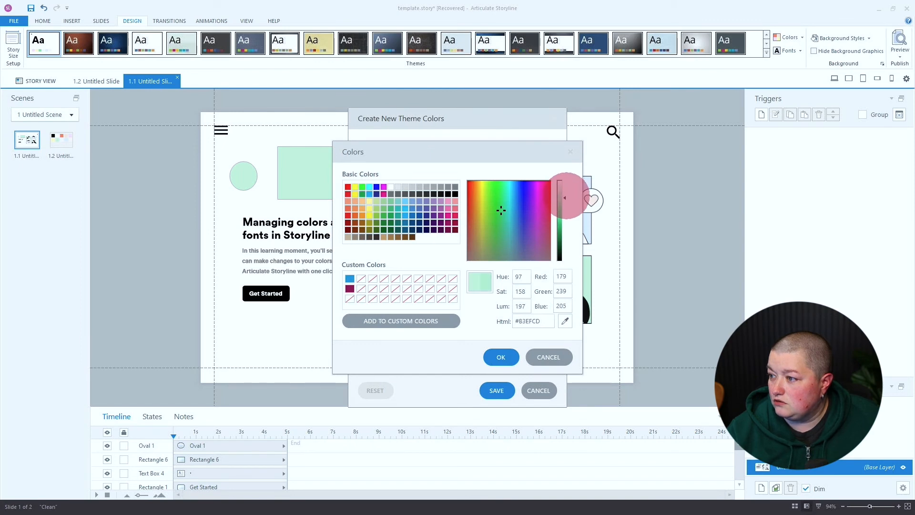
{"action": "left_click_drag", "start_coordinate": [565, 195], "coordinate": [565, 208]}
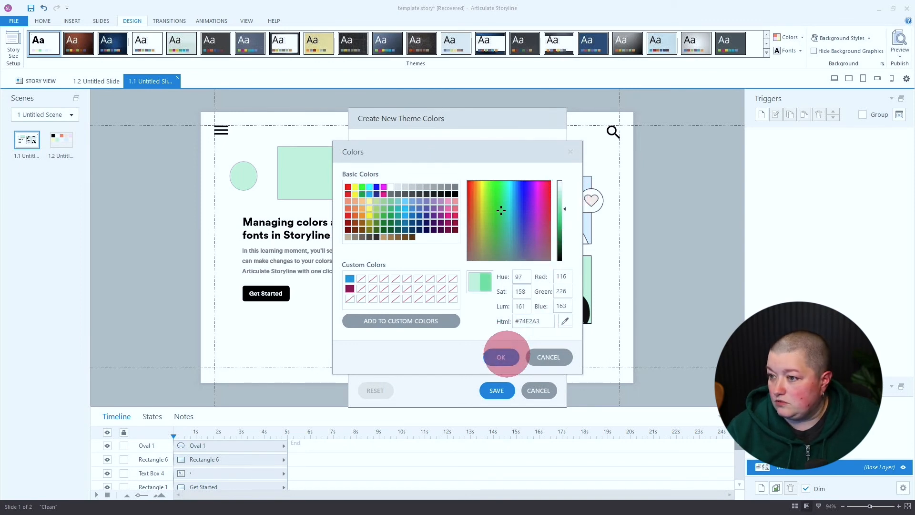
{"action": "left_click", "coordinate": [501, 357]}
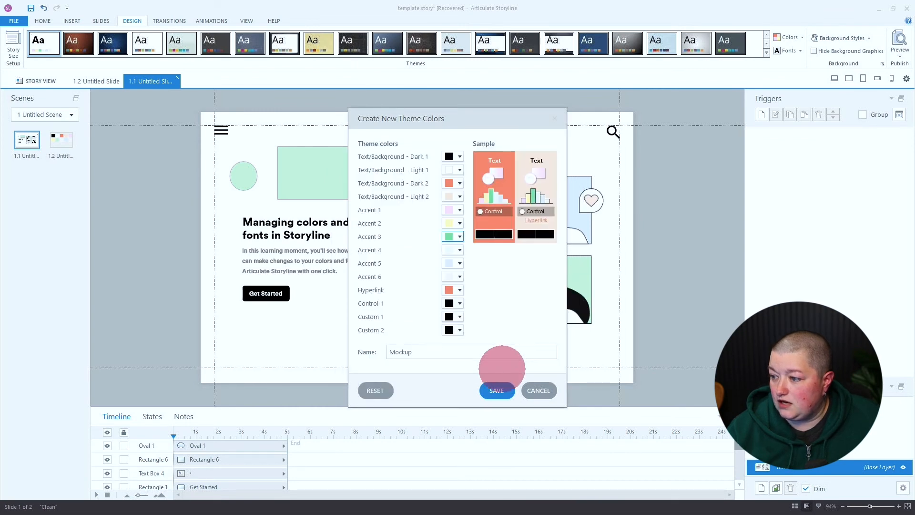
{"action": "left_click", "coordinate": [497, 390]}
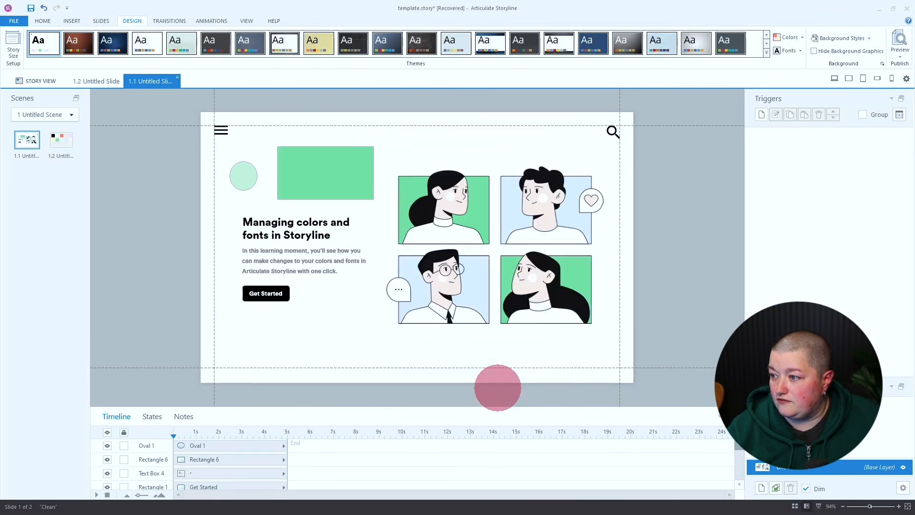